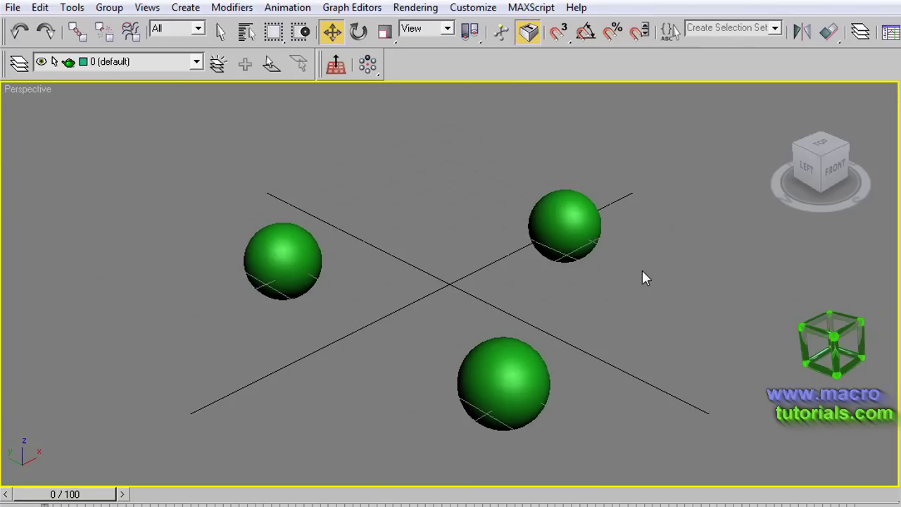
Zoom out and pan the Perspective view so the grid and three green spheres sit small at lower right.
scroll(644, 277, "down", 5)
middle_click_drag(409, 190, 706, 291)
scroll(689, 270, "down", 2)
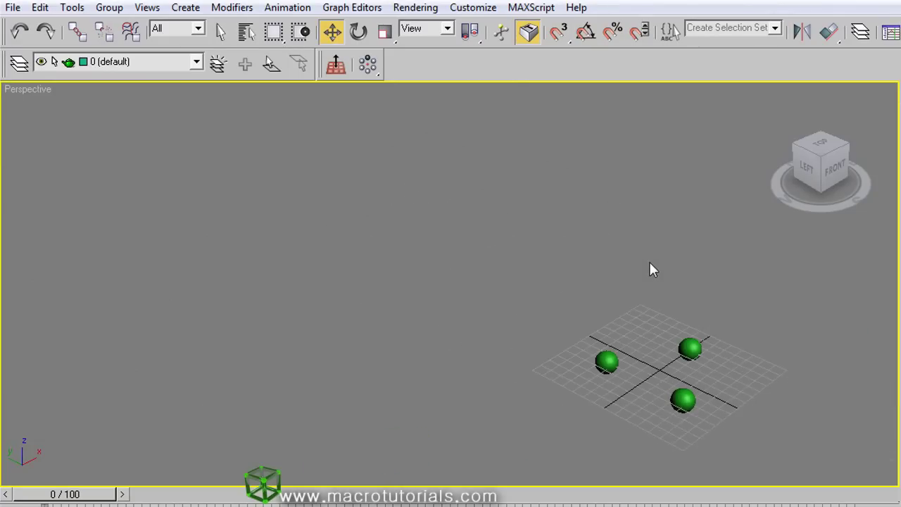
middle_click_drag(651, 270, 776, 312)
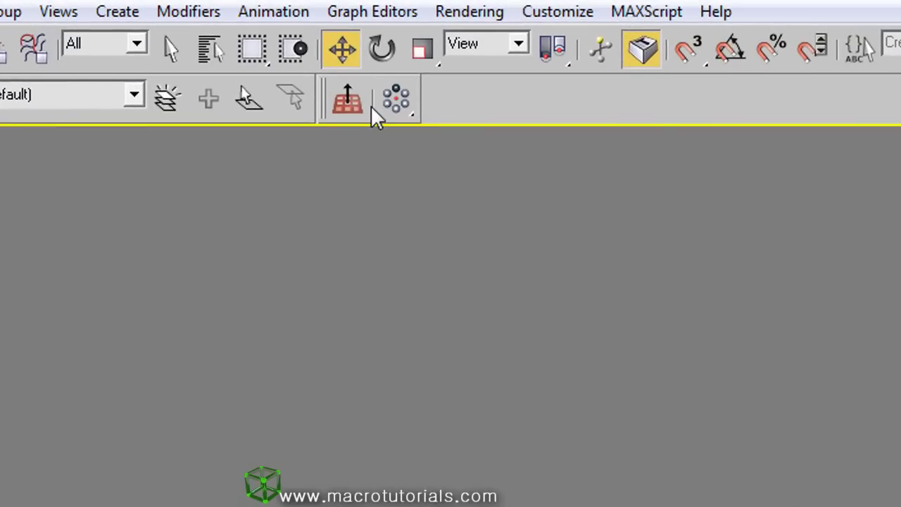
right_click(488, 100)
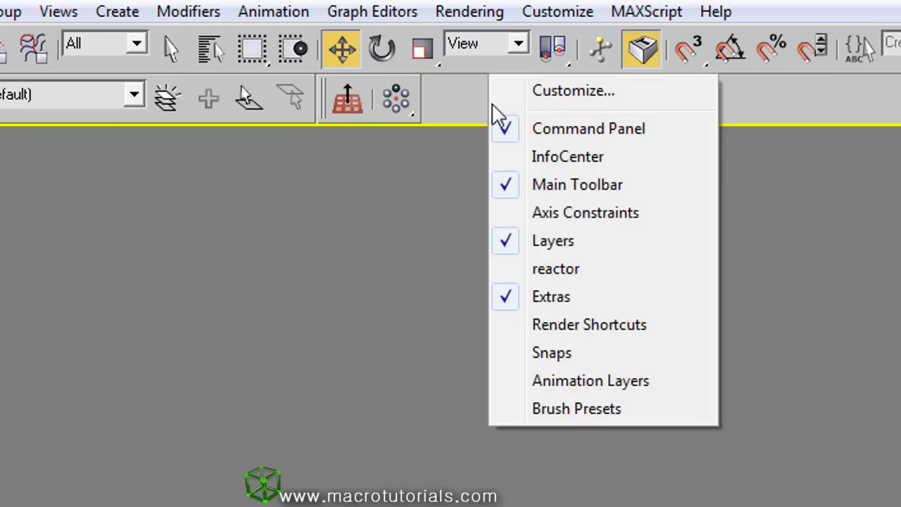
left_click(548, 294)
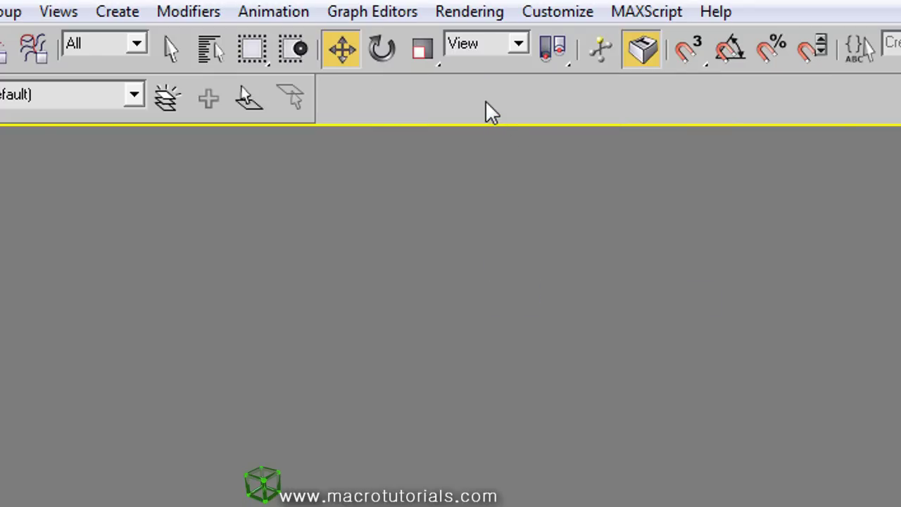
right_click(504, 107)
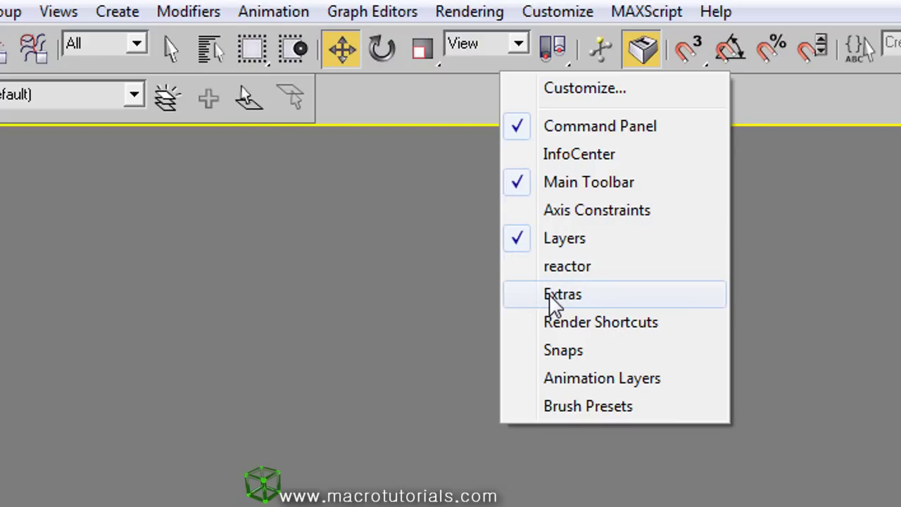
left_click(529, 303)
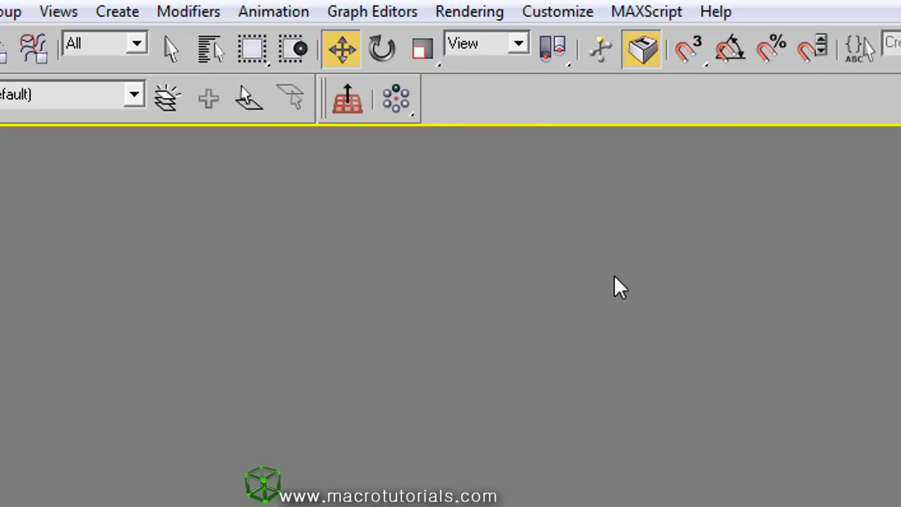
Box-select the three spheres, open the Array dialog, move it aside and turn on Preview.
left_click_drag(791, 503, 874, 497)
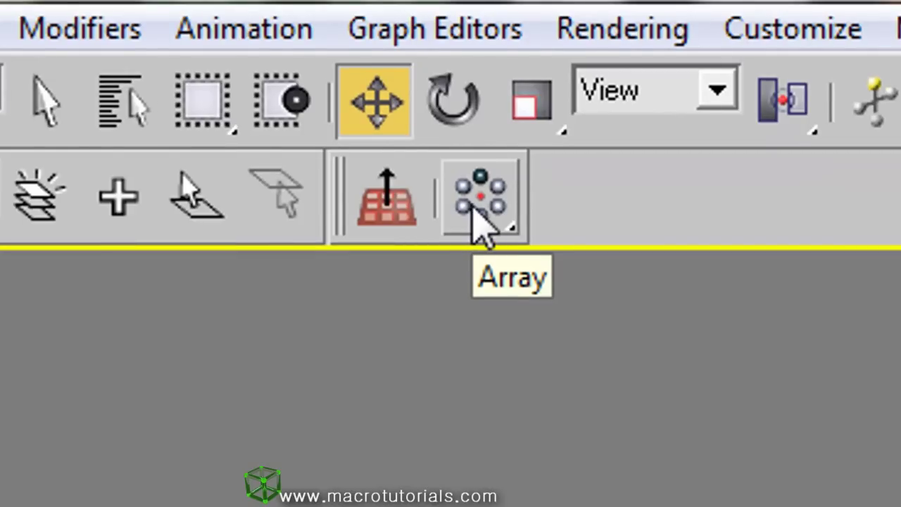
left_click(473, 213)
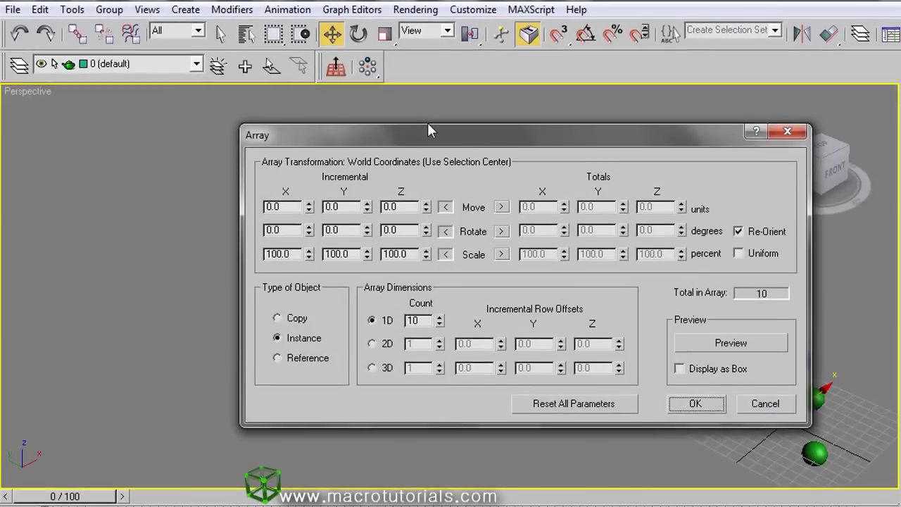
left_click_drag(428, 126, 230, 195)
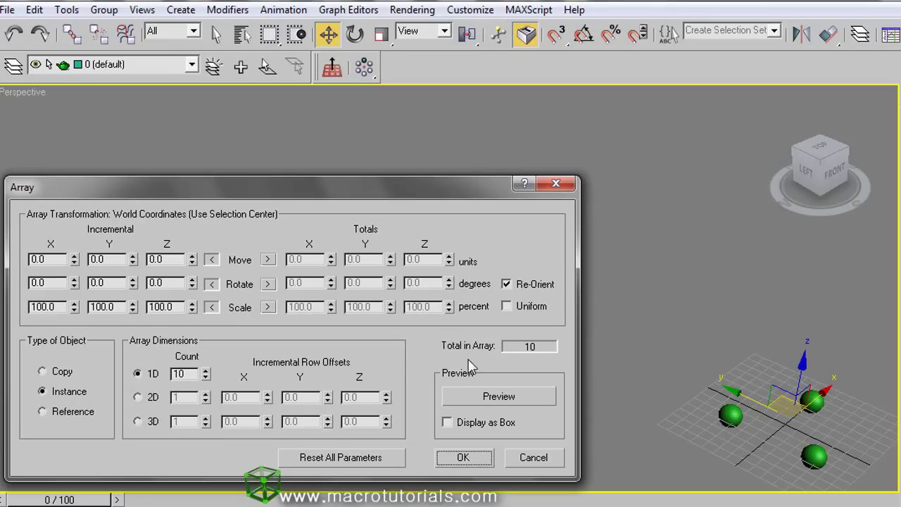
left_click(487, 397)
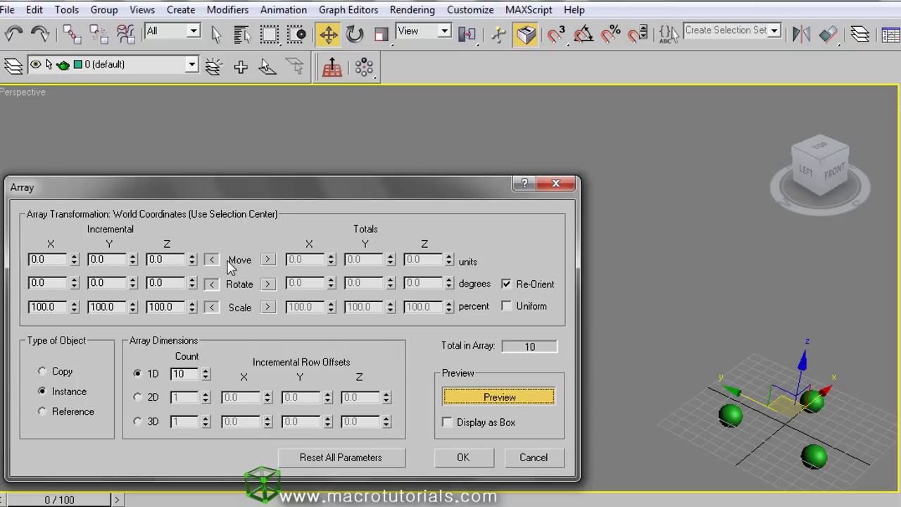
Set Move Z incremental to 14, Scale X/Y/Z to 92%, and 1D Count to 21.
left_click_drag(193, 258, 193, 257)
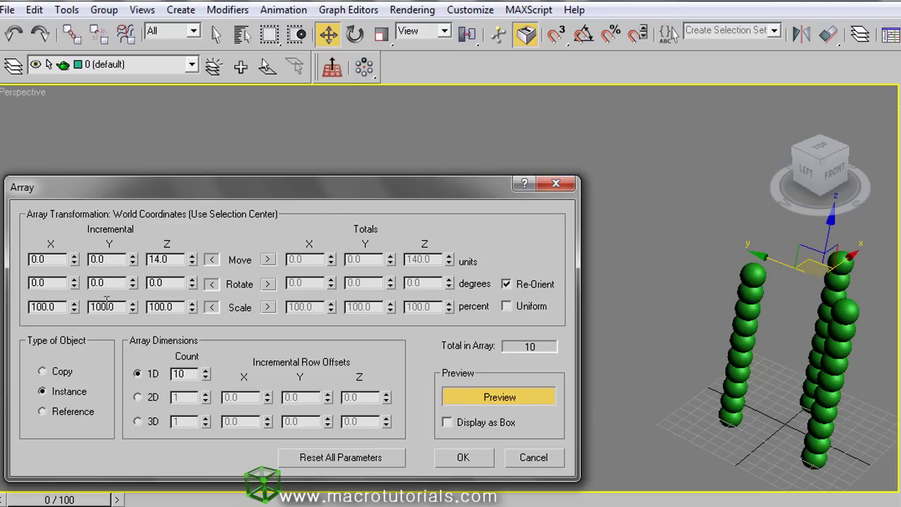
left_click_drag(74, 309, 76, 314)
left_click_drag(132, 308, 134, 317)
left_click_drag(192, 317, 193, 322)
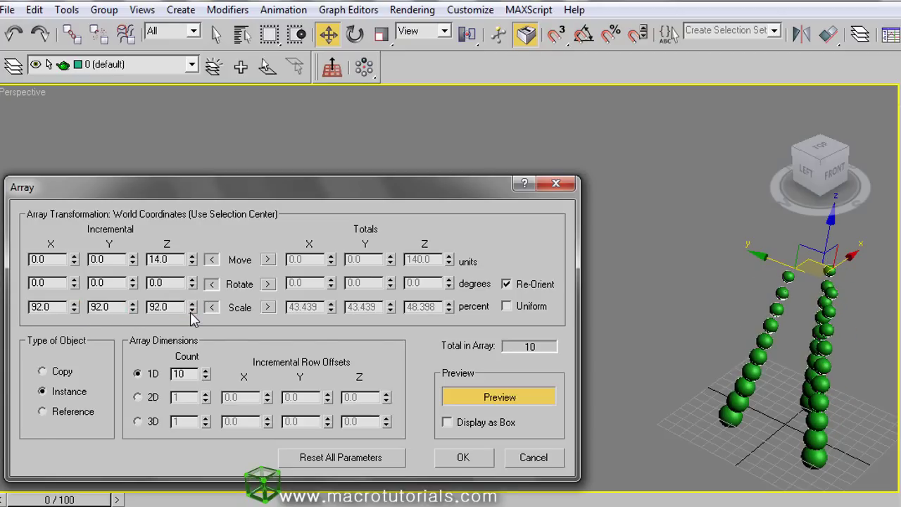
left_click(206, 371)
left_click(205, 372)
left_click(206, 371)
left_click(205, 371)
left_click(205, 371)
left_click(206, 371)
left_click(205, 371)
left_click(206, 371)
left_click(205, 372)
left_click(205, 371)
left_click(206, 371)
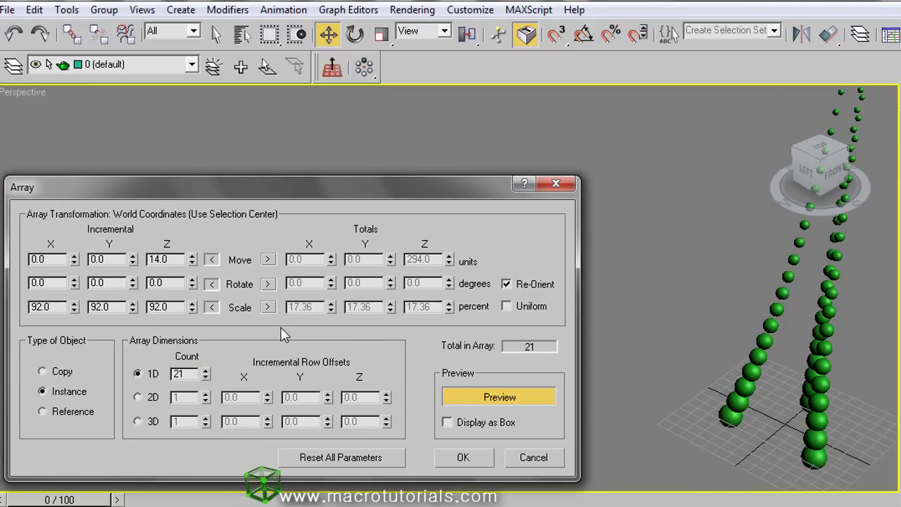
left_click(267, 307)
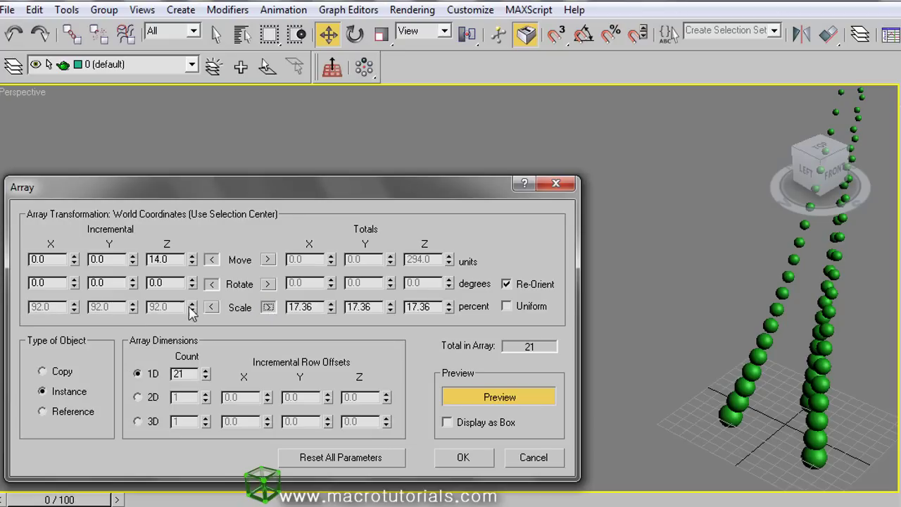
double_click(300, 307)
type("92")
double_click(365, 307)
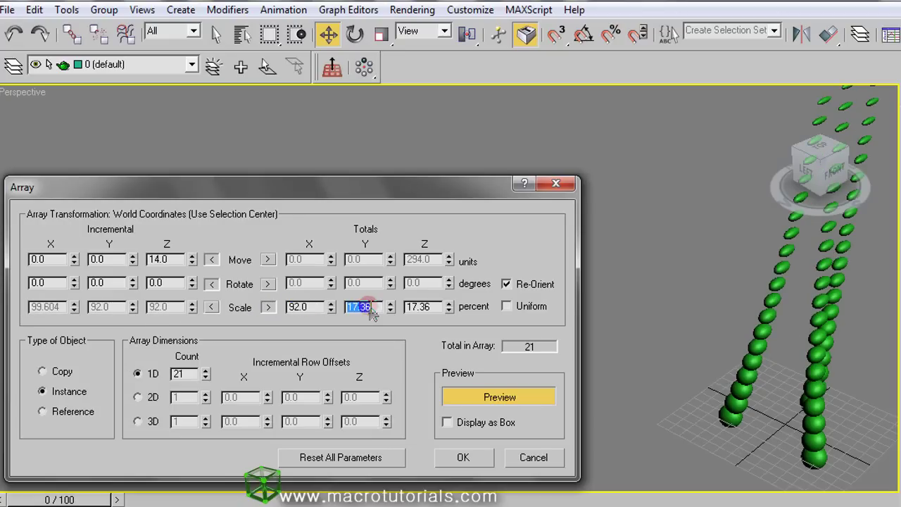
type("92")
double_click(420, 307)
type("92")
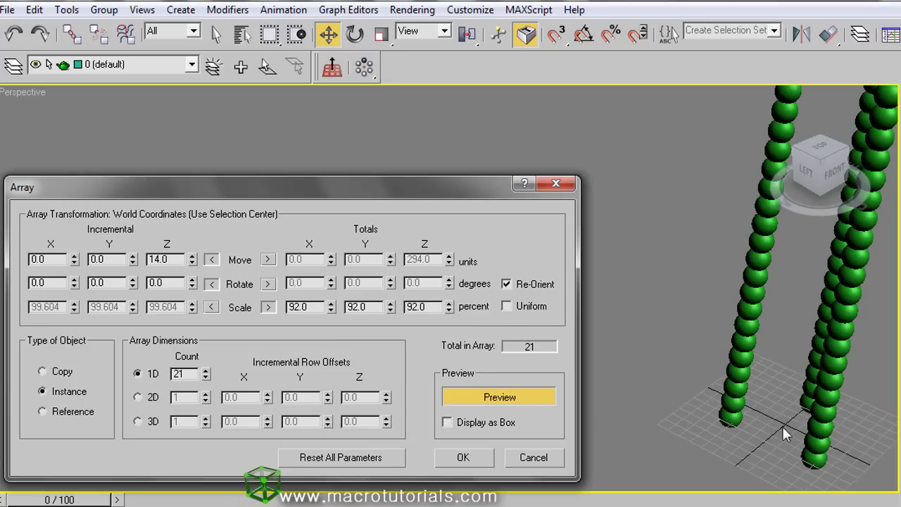
left_click(211, 308)
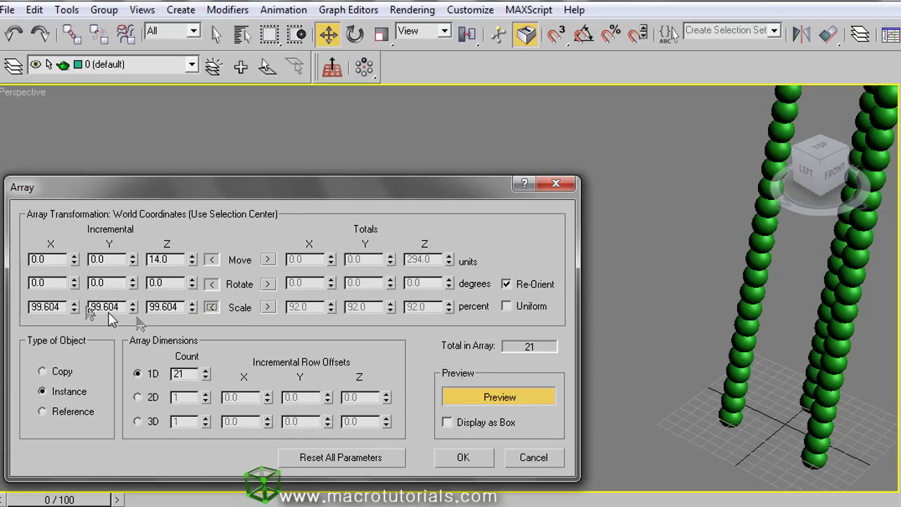
double_click(54, 306)
type("92.0")
double_click(96, 308)
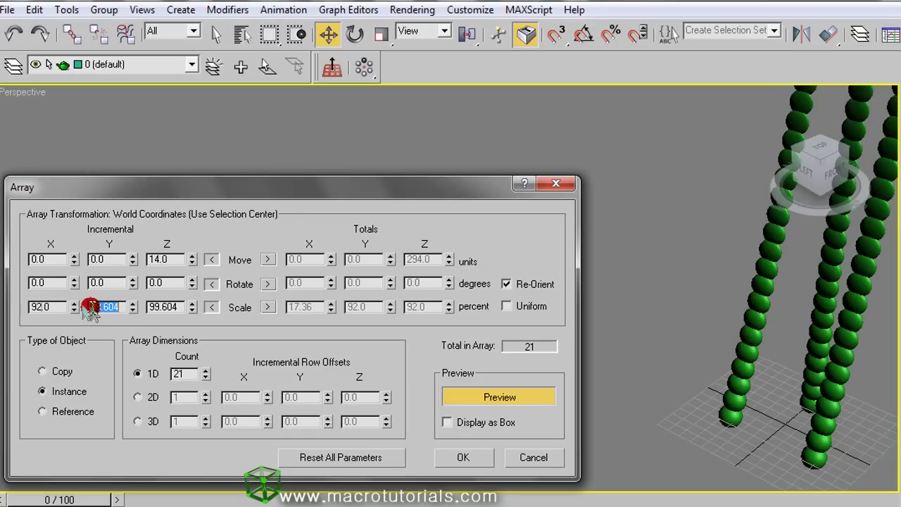
type("92.0")
key("Tab")
type("92.0")
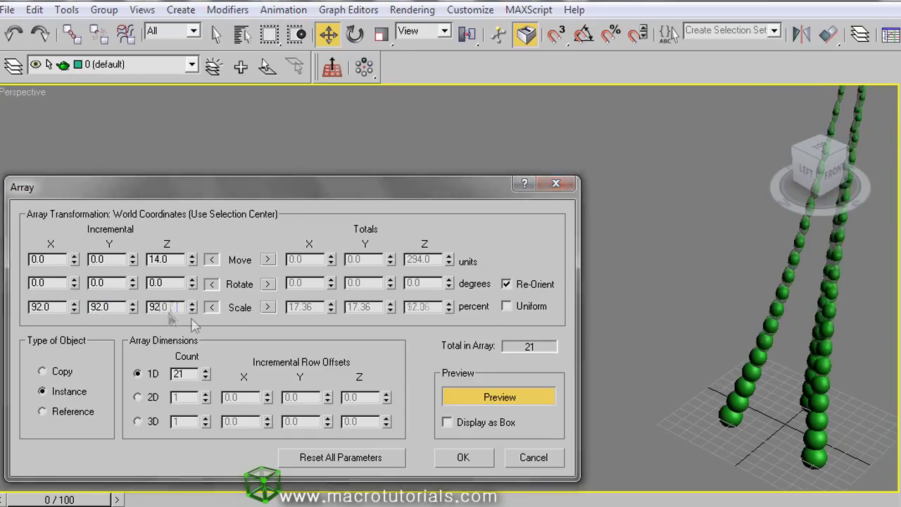
key("Tab")
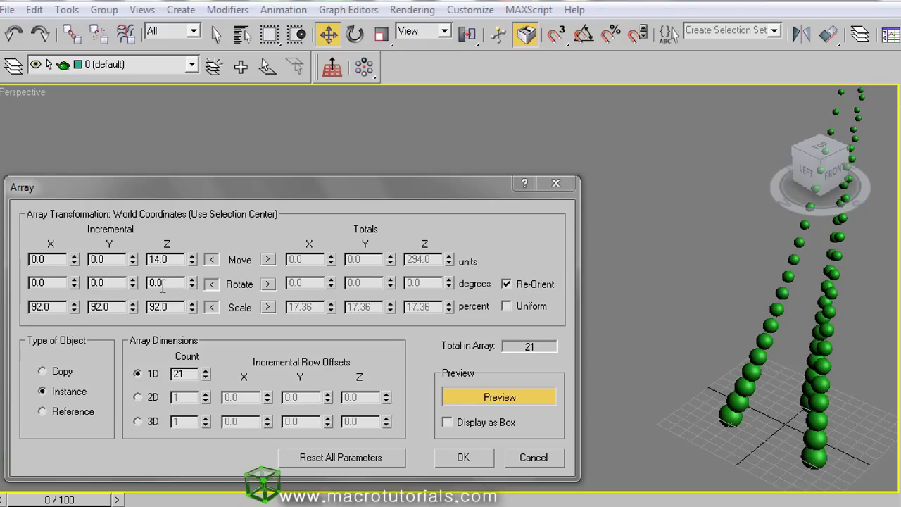
Set Rotate Z to 10°, Move Z to 6, and 1D Count to 27.
mouse_move(191, 283)
left_mouse_down()
mouse_move(191, 254)
mouse_move(193, 288)
left_mouse_up()
left_click_drag(206, 374, 208, 331)
left_click_drag(192, 262, 210, 284)
left_click_drag(205, 374, 205, 385)
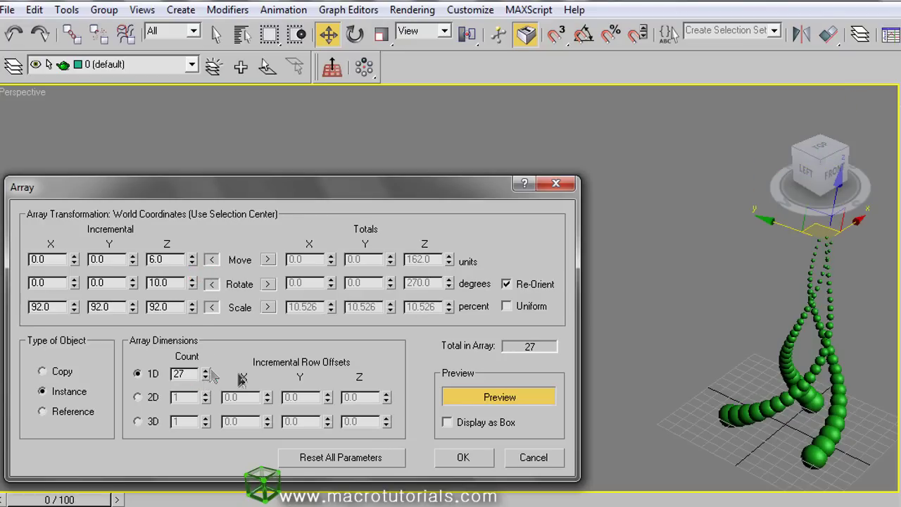
Enable the 2D array with 3 rows offset 18 along X, then adjust the Y row offset.
left_click(139, 398)
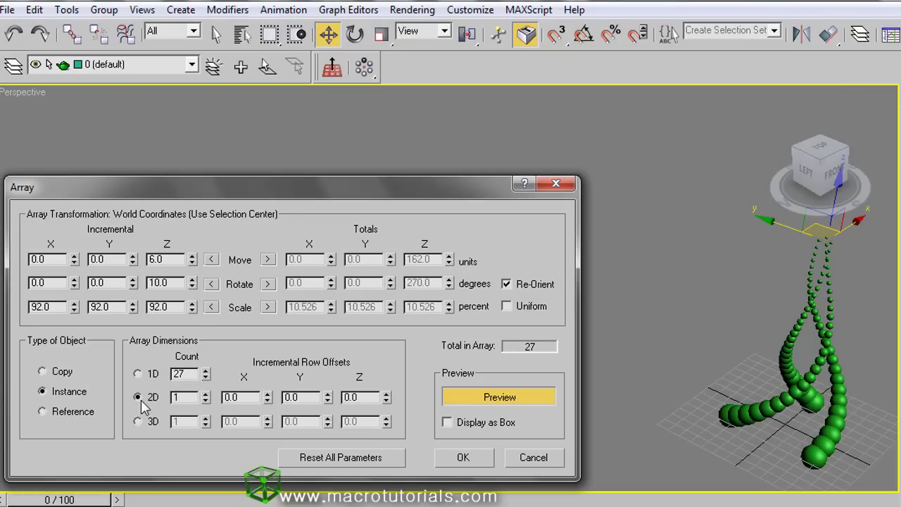
left_click(206, 396)
left_click(206, 396)
left_click_drag(269, 400, 269, 386)
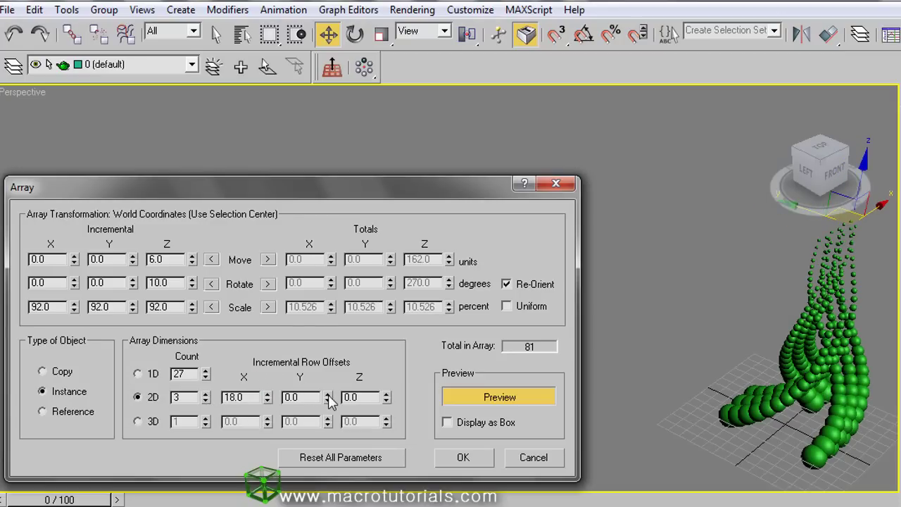
left_click_drag(329, 399, 320, 331)
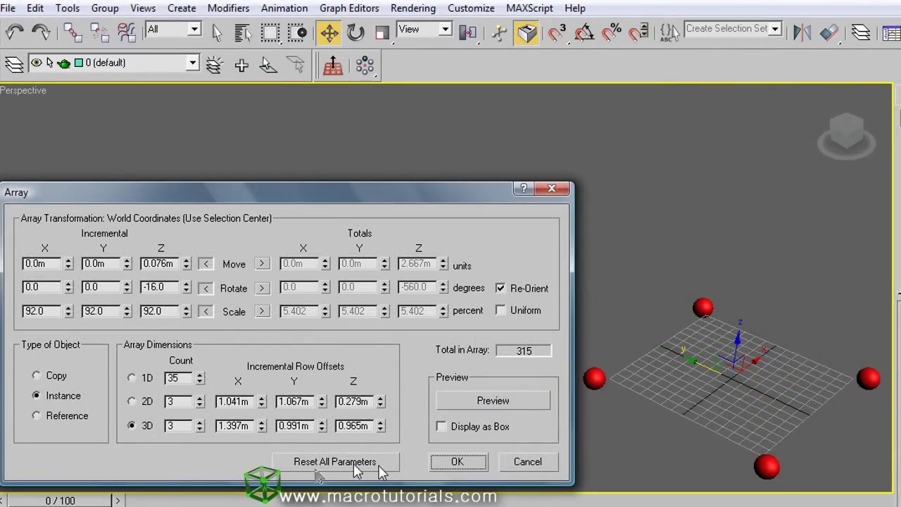
Reset the Array parameters to defaults, turn on Preview, and set Count to 16.
left_click(379, 466)
left_click(493, 401)
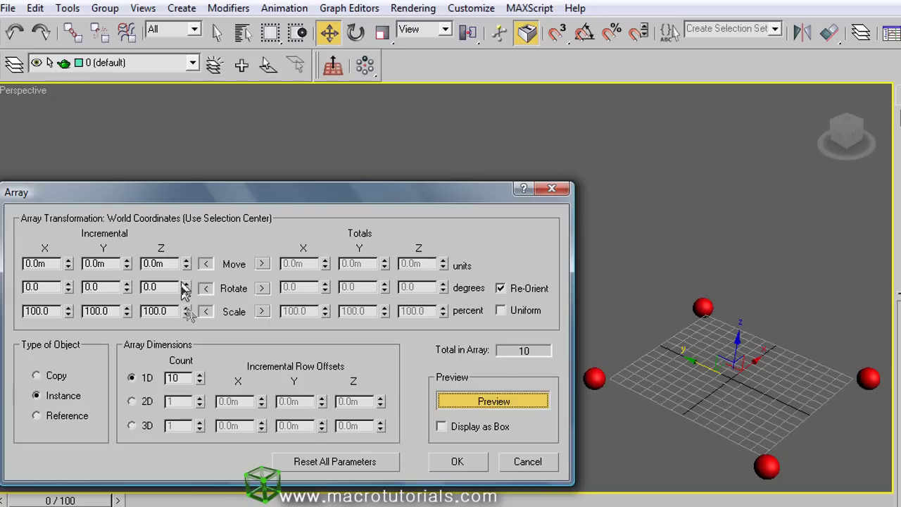
left_click(201, 375)
left_click(201, 375)
left_click(200, 375)
left_click(201, 375)
left_click(201, 375)
left_click(201, 376)
Set the per-copy Scale X, Y and Z to 90%.
double_click(31, 311)
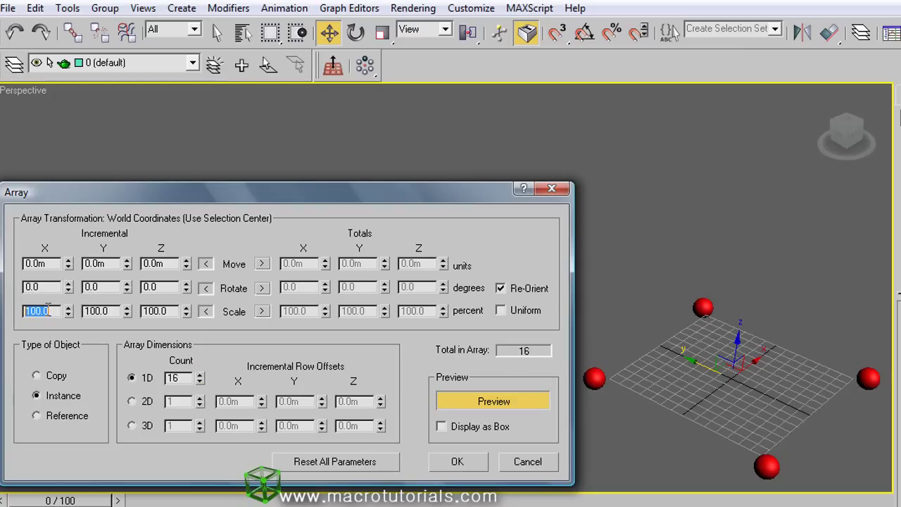
type("90")
double_click(83, 314)
type("90")
double_click(150, 312)
type("90")
key("Return")
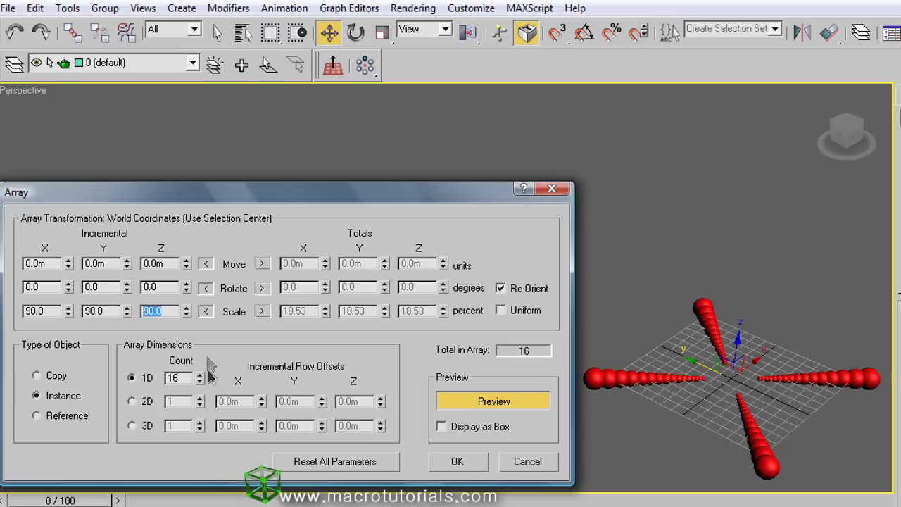
Raise Count to 22, rotate each copy around Z, and create the array.
left_click(201, 375)
left_click(201, 375)
left_click(201, 375)
left_click(200, 376)
left_click(201, 376)
left_click(201, 375)
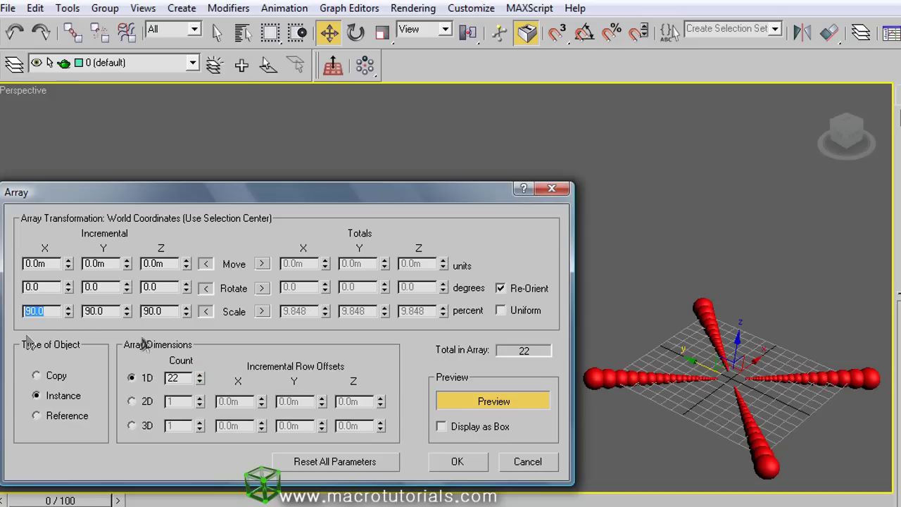
left_click_drag(187, 288, 187, 264)
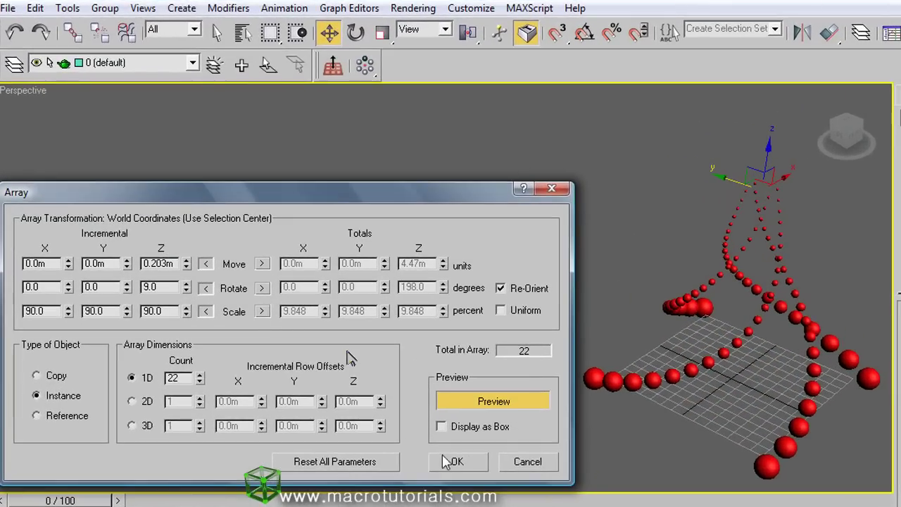
left_click(398, 417)
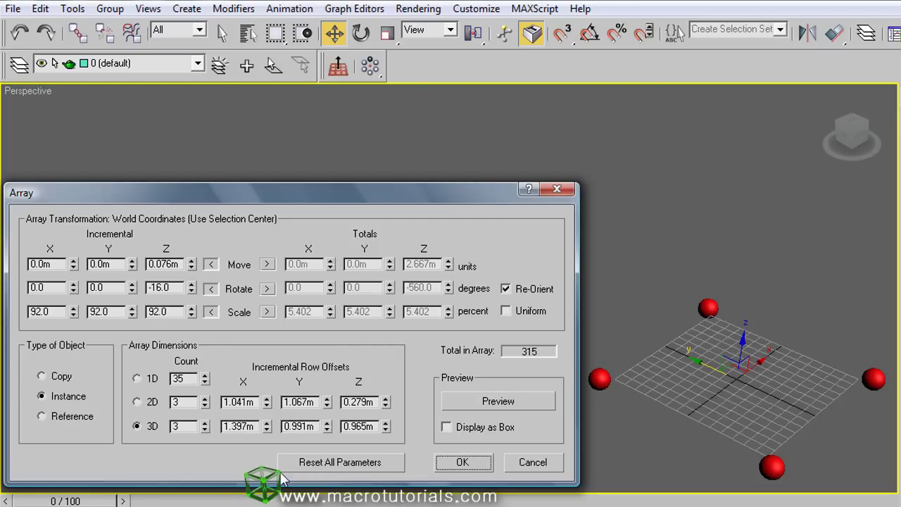
Reset the array parameters again, re-enable Preview, and set Count back to 16.
left_click(383, 466)
left_click(445, 403)
left_click(205, 375)
left_click(205, 375)
left_click(205, 375)
left_click(205, 376)
left_click(205, 376)
left_click(205, 376)
Enter 90% scale for X, Y and Z once more.
left_click_drag(64, 312, 17, 317)
type("90")
key("Tab")
type("90")
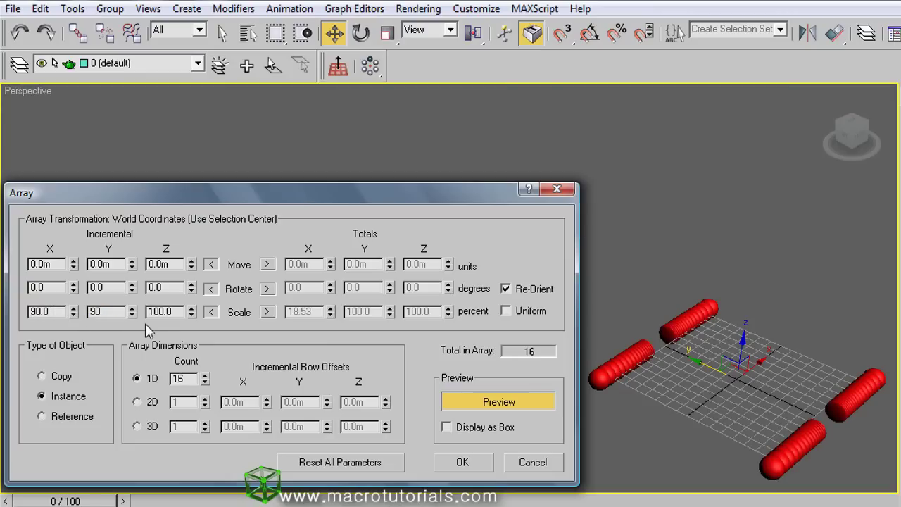
key("Tab")
type("90")
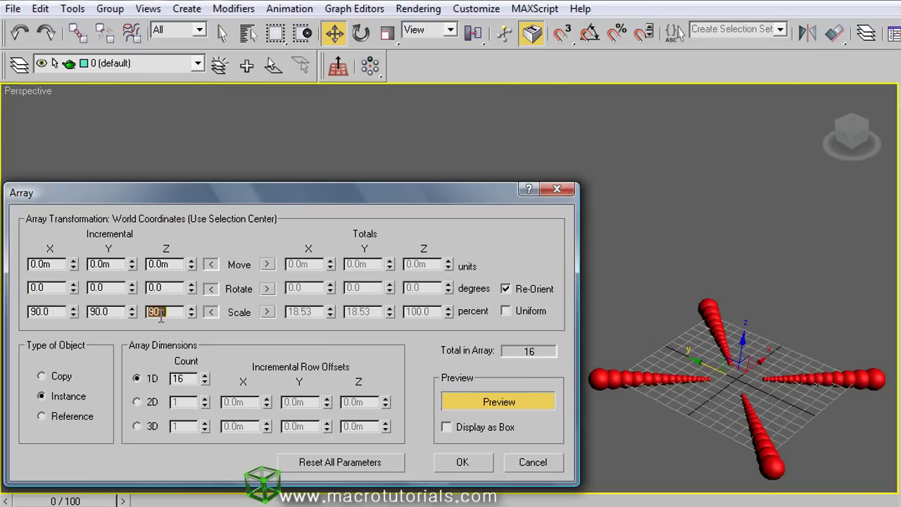
key("Return")
Raise the count to 22 and rotate each copy -18° around Z into spirals.
left_click(206, 376)
left_click(206, 376)
left_click(205, 376)
left_click(206, 376)
left_click(206, 376)
left_click(206, 376)
left_click_drag(67, 311, 22, 310)
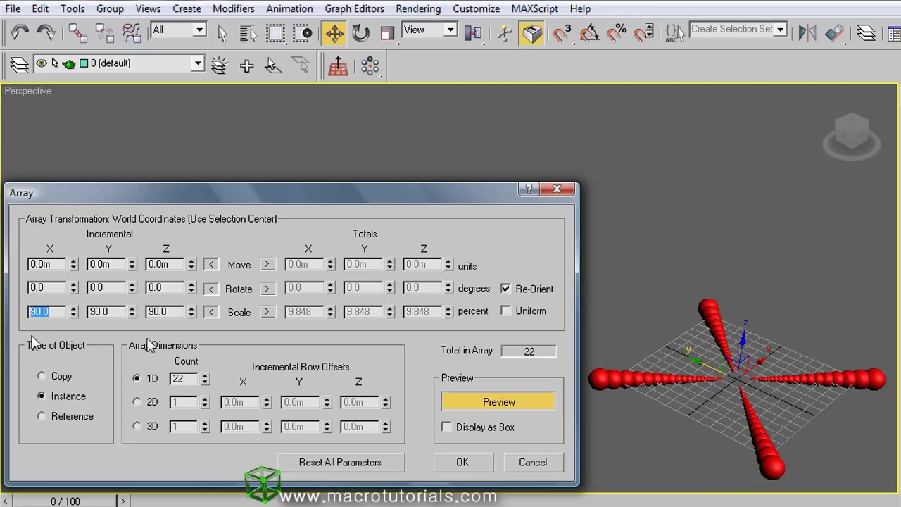
mouse_move(193, 287)
left_mouse_down()
mouse_move(191, 279)
mouse_move(192, 296)
mouse_move(195, 275)
mouse_move(199, 282)
left_mouse_up()
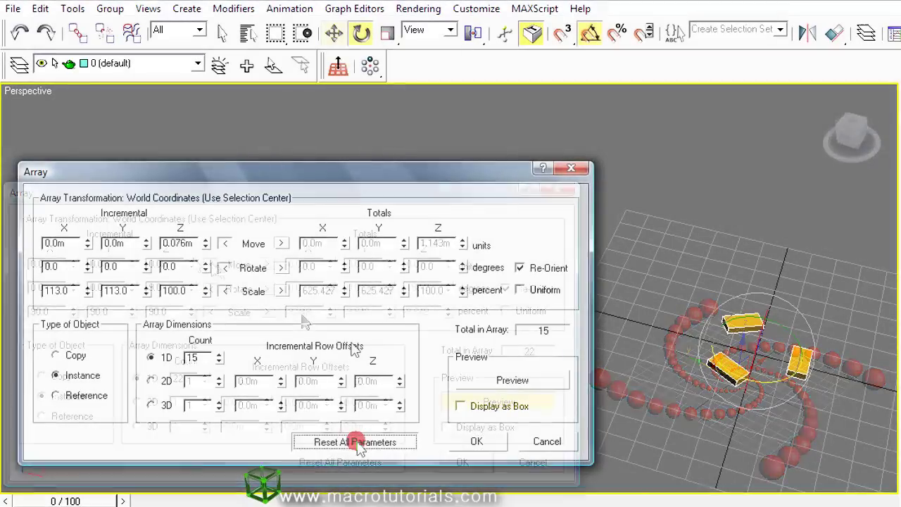
Reset the array and create 16 box copies, each rising 0.076m and scaled 114% in X and Y.
left_click(360, 444)
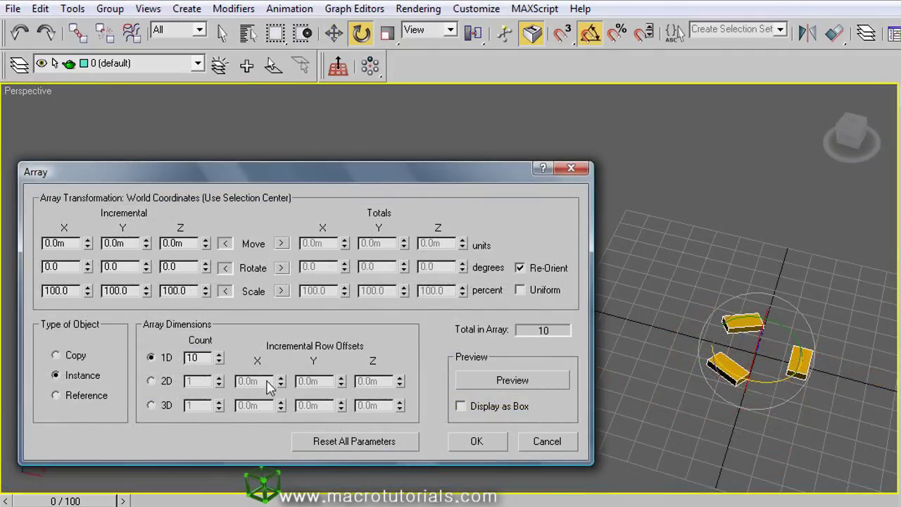
left_click(470, 381)
left_click_drag(205, 247, 208, 251)
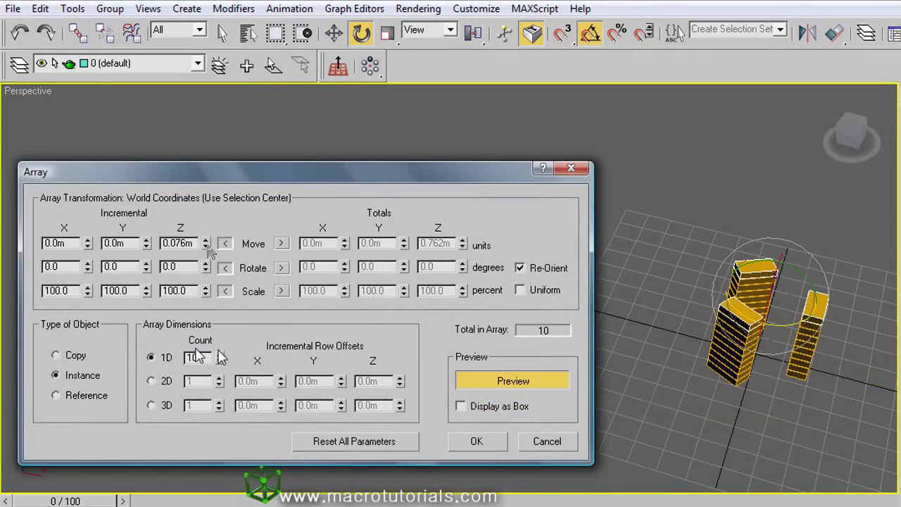
left_click_drag(219, 354, 220, 356)
left_click_drag(88, 290, 90, 270)
mouse_move(145, 288)
left_mouse_down()
mouse_move(146, 278)
mouse_move(146, 289)
left_mouse_up()
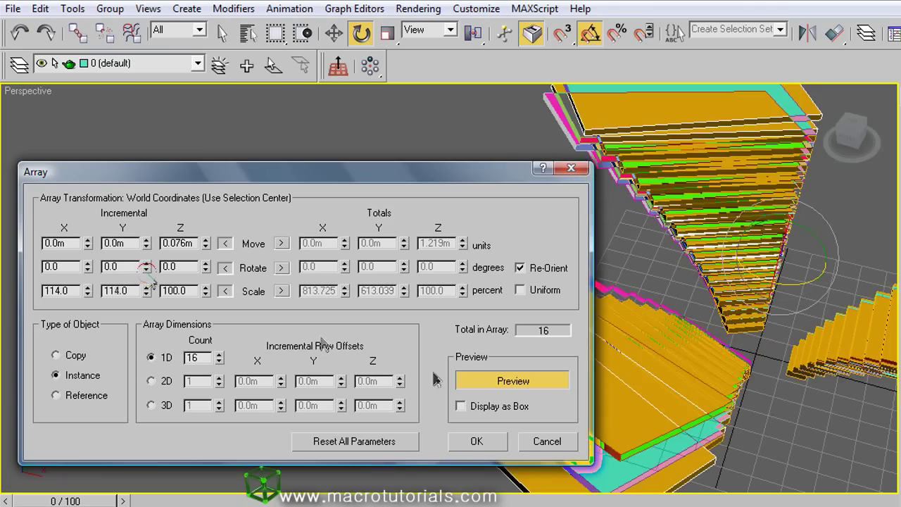
left_click(477, 441)
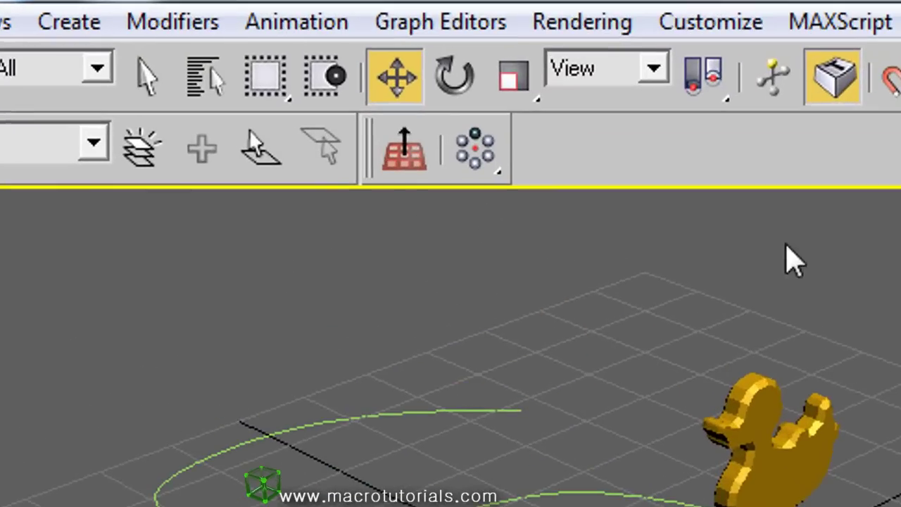
Pick Snapshot from the Array flyout, dismiss the no-selection warning, and select the duck.
left_click_drag(479, 146, 482, 276)
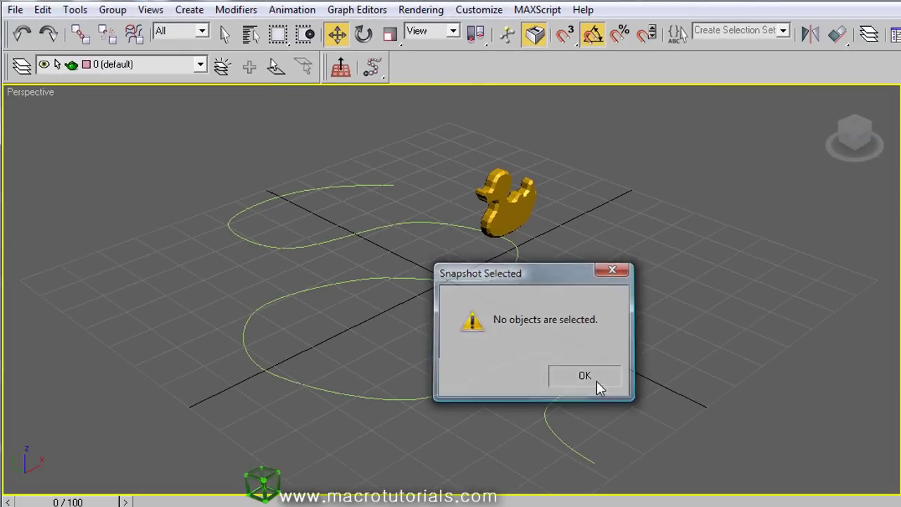
left_click(585, 377)
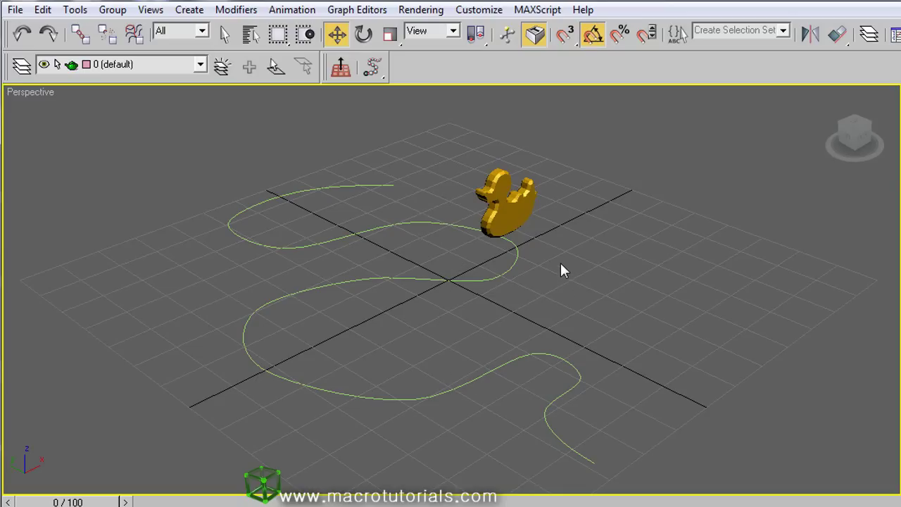
left_click(502, 208)
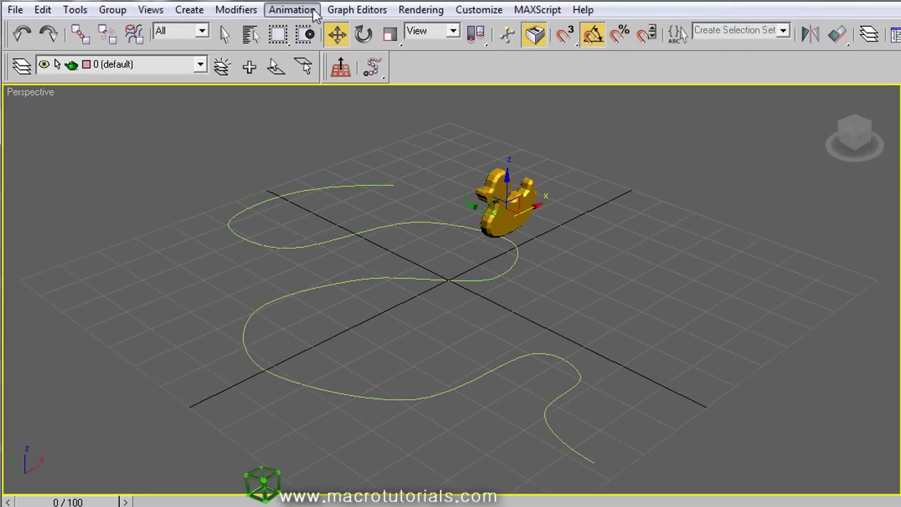
Apply a Path Constraint to the duck from the Animation menu, using Line01 as the path.
left_click(315, 16)
mouse_move(320, 58)
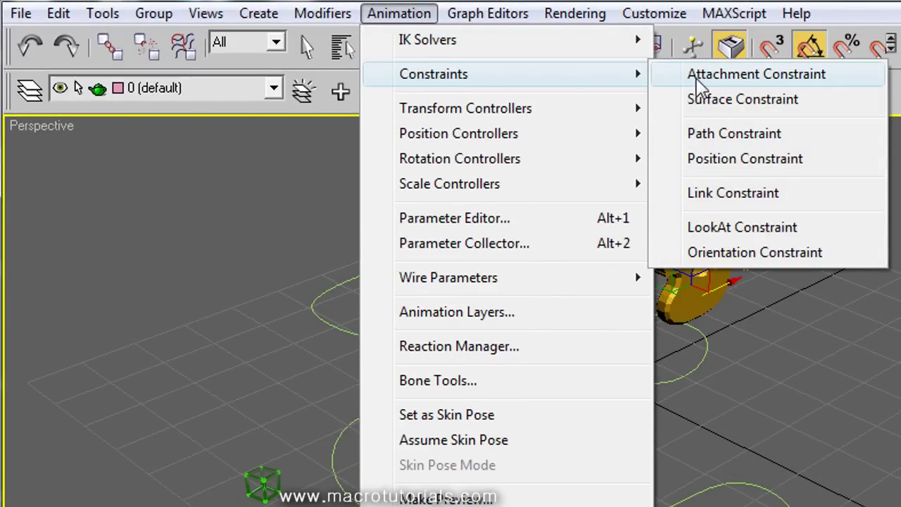
left_click(700, 137)
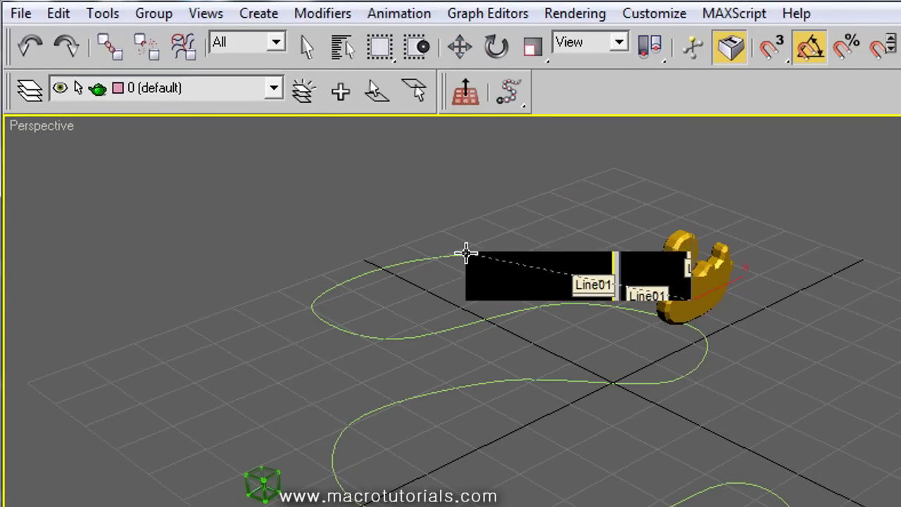
left_click(466, 252)
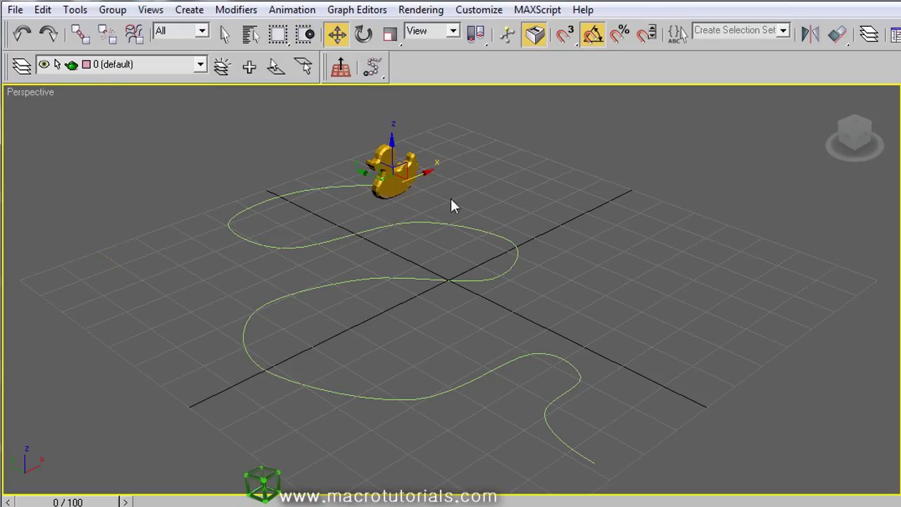
Enable Follow in Path Parameters and place the duck 4.542% along the path.
left_click_drag(414, 178, 434, 192)
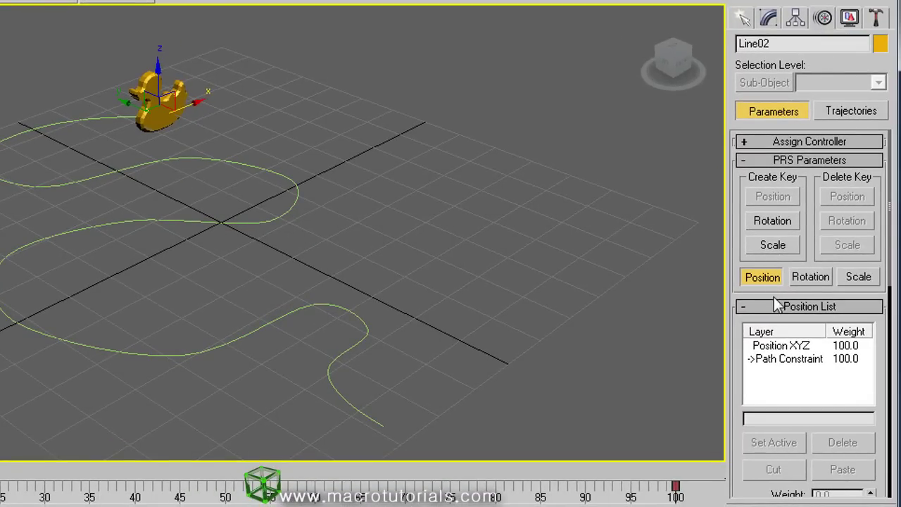
mouse_move(893, 243)
left_mouse_down()
mouse_move(882, 372)
mouse_move(857, 431)
mouse_move(866, 467)
mouse_move(857, 456)
left_mouse_up()
left_click(776, 342)
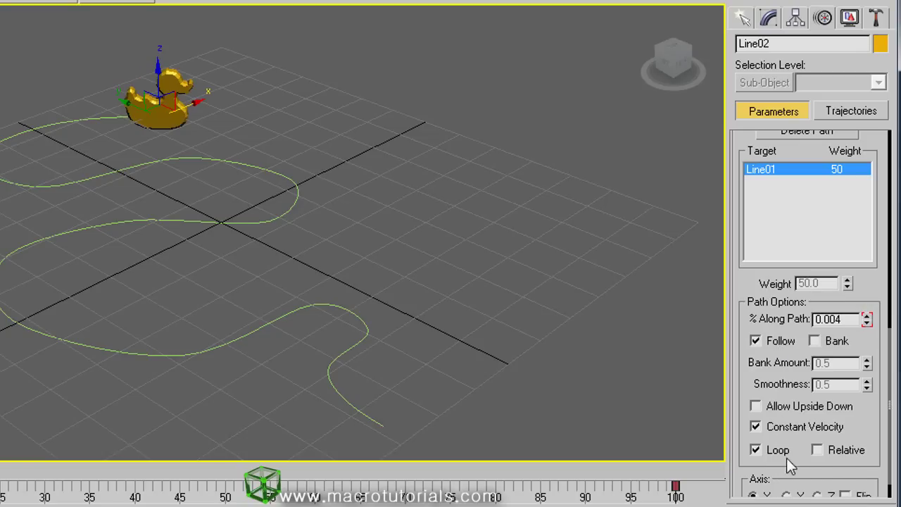
left_click_drag(802, 456, 807, 398)
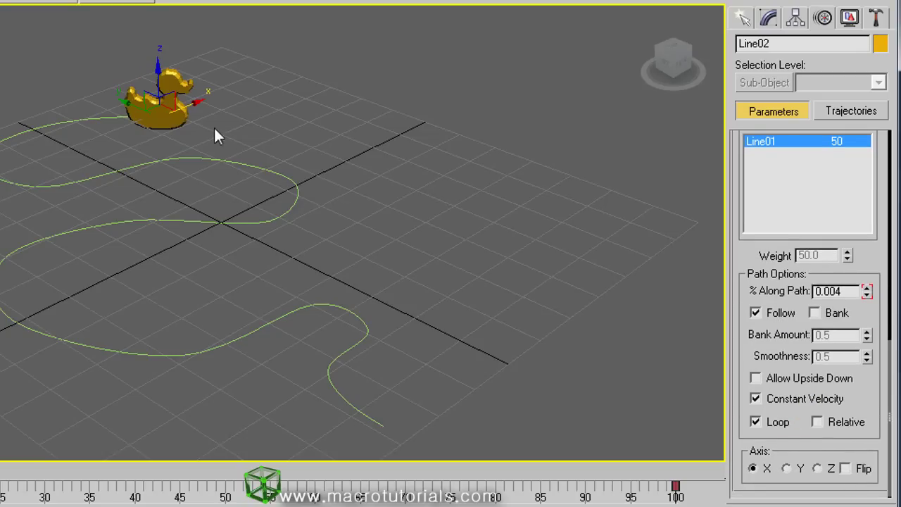
left_click_drag(162, 106, 0, 159)
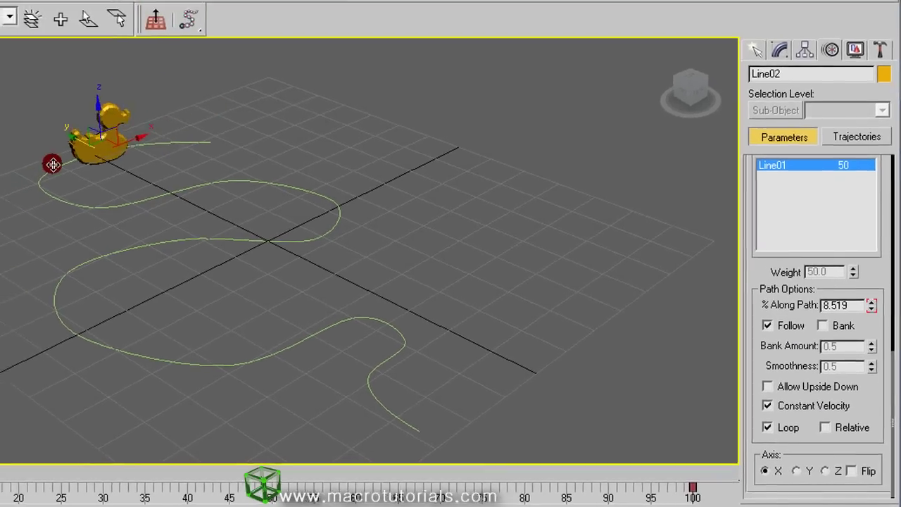
left_click_drag(39, 182, 125, 145)
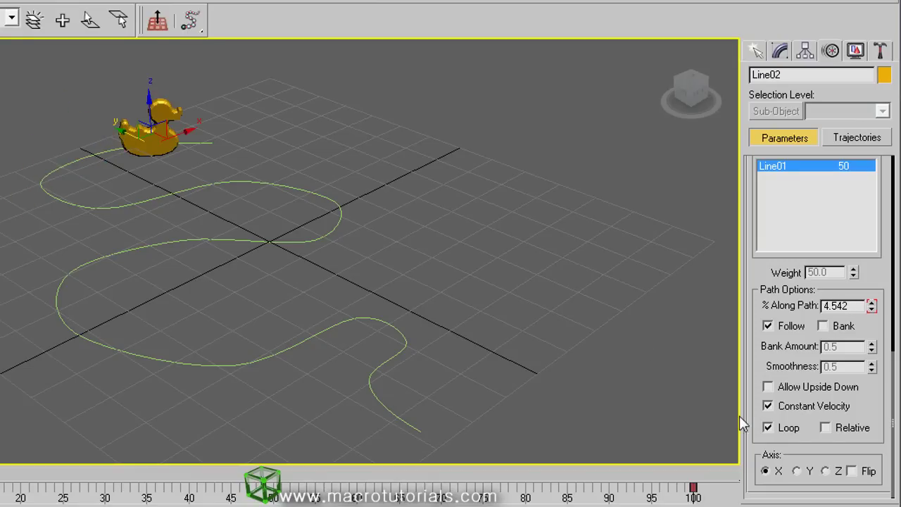
left_click(853, 471)
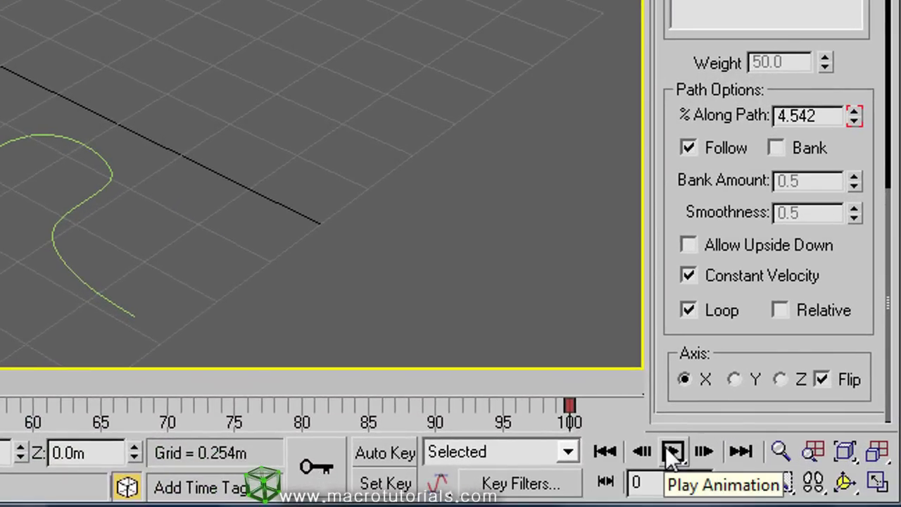
left_click(671, 451)
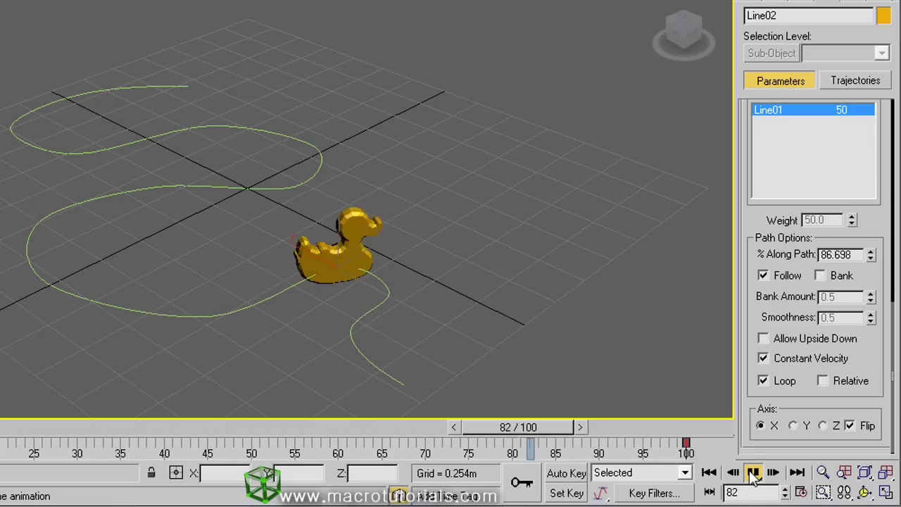
left_click(753, 473)
left_click(710, 473)
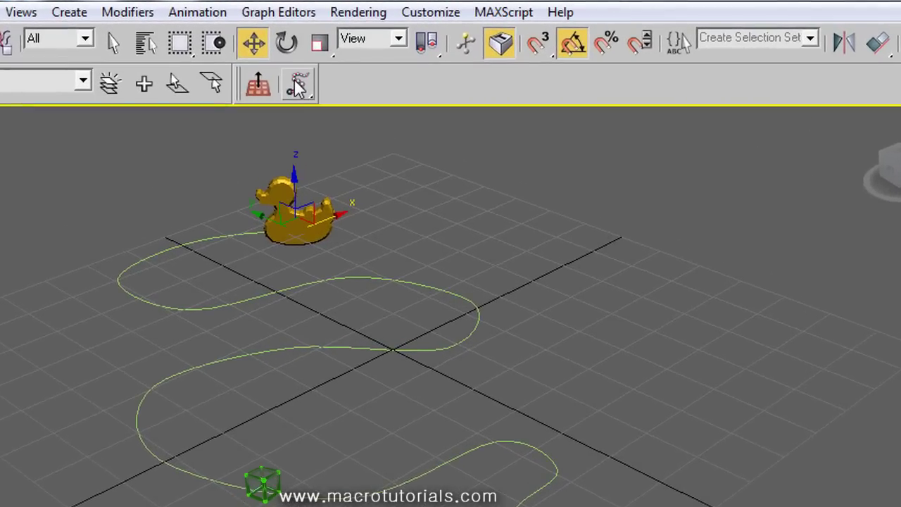
Snapshot the duck's motion over frames 0 to 80 as 18 Mesh copies.
left_click(291, 88)
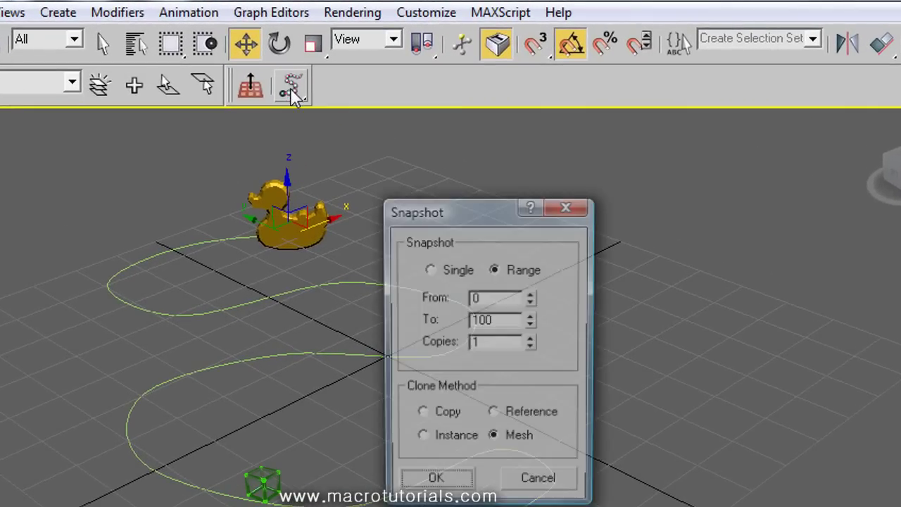
mouse_move(438, 197)
left_mouse_down()
mouse_move(521, 217)
mouse_move(684, 178)
left_mouse_up()
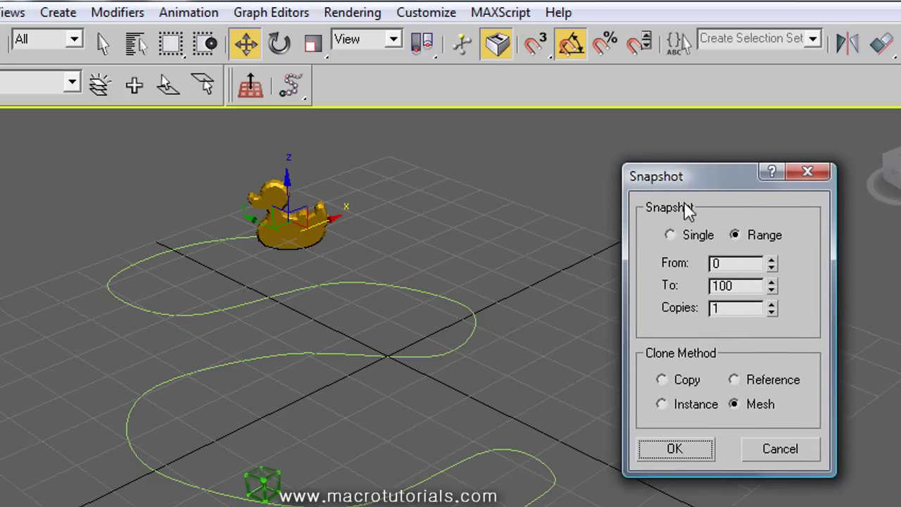
left_click(674, 236)
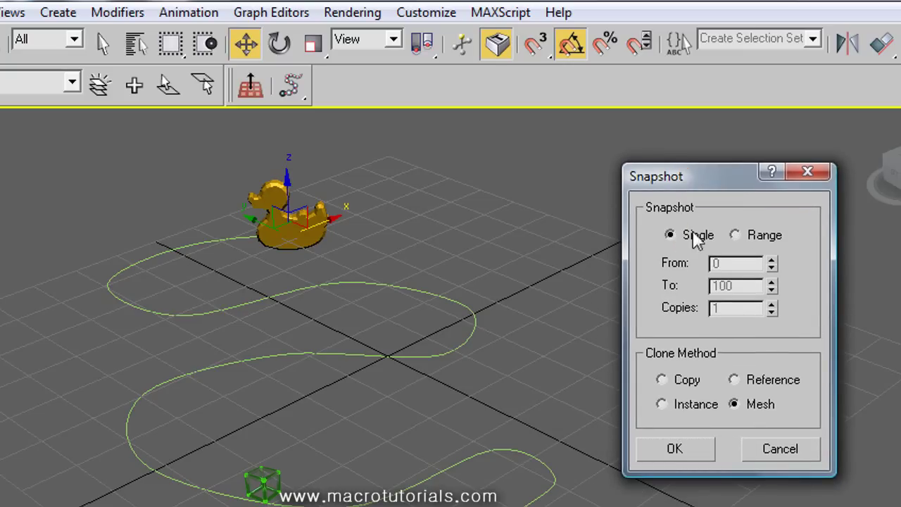
left_click(755, 235)
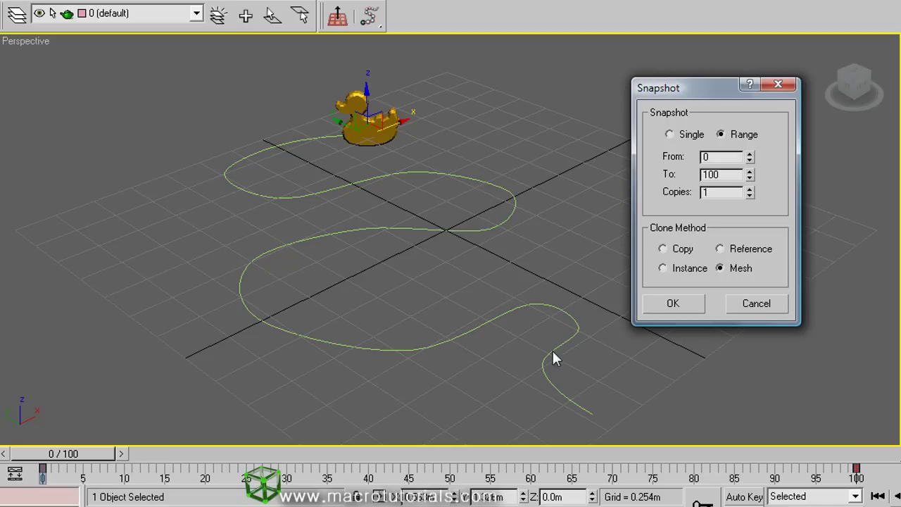
left_click(664, 176)
type("50")
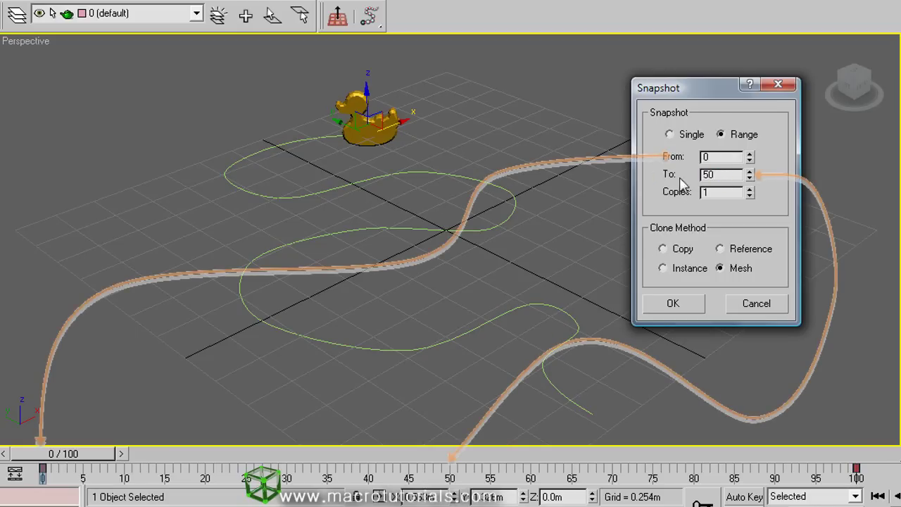
left_click_drag(721, 175, 699, 180)
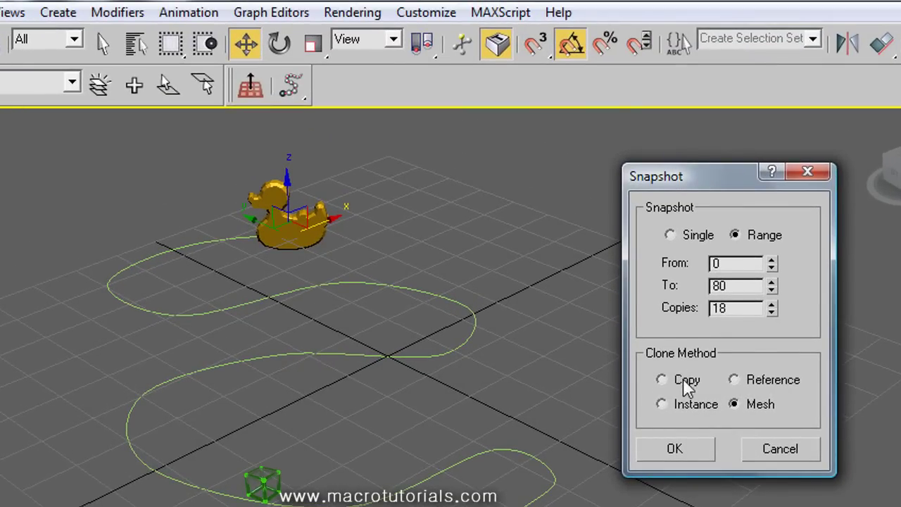
left_click(684, 451)
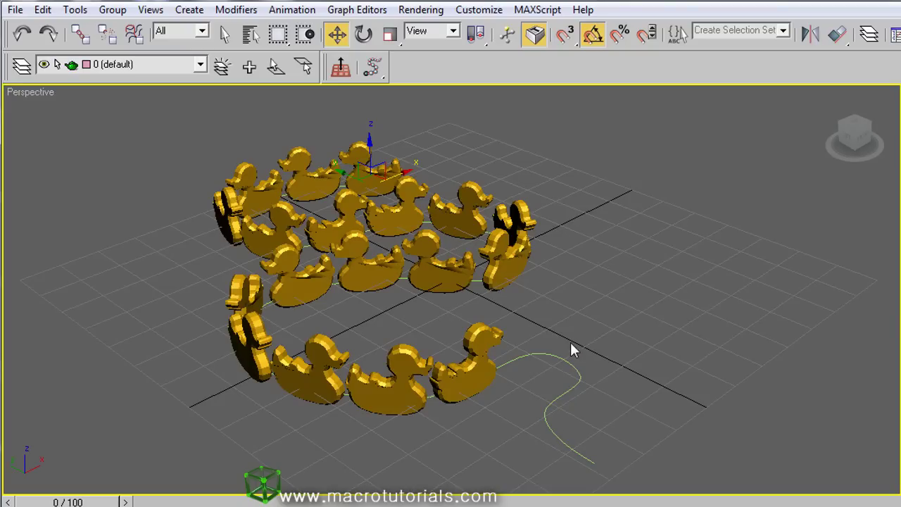
Undo the first duck row and re-snapshot frames 0 to 100 as 18 copies.
left_click(21, 34)
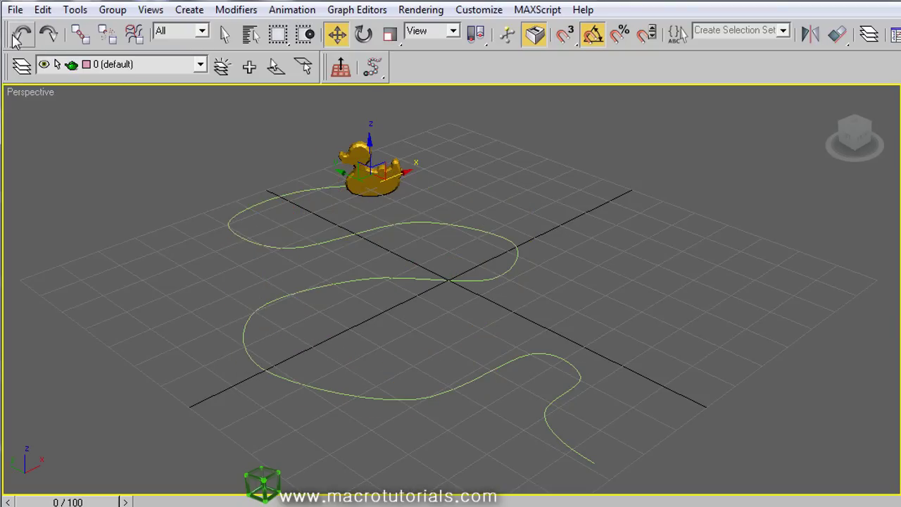
left_click(373, 67)
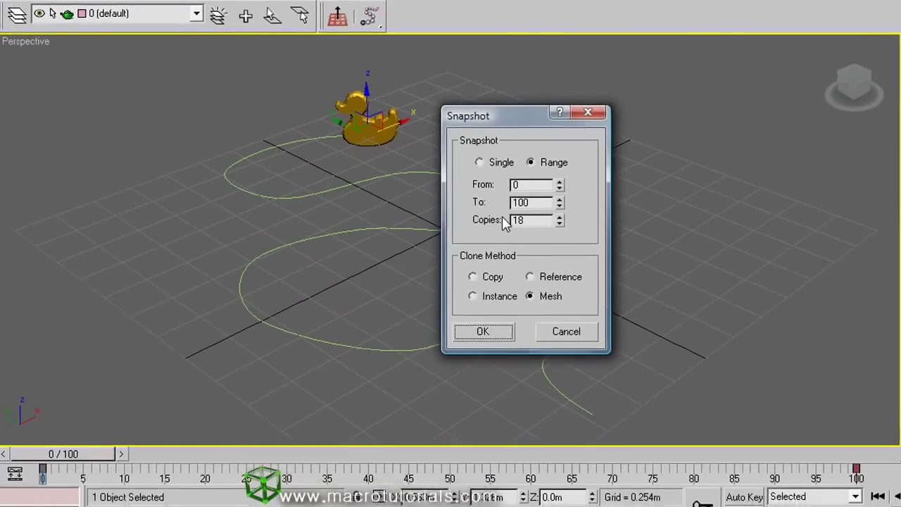
left_click(486, 331)
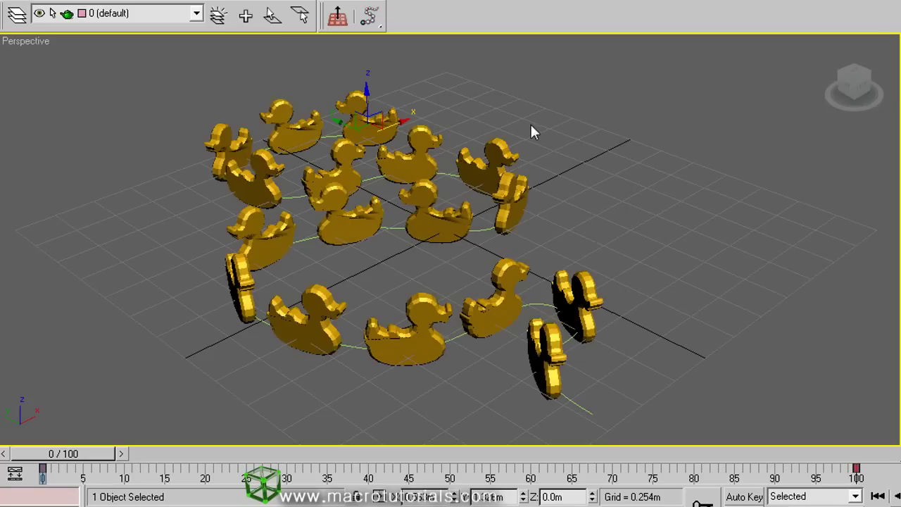